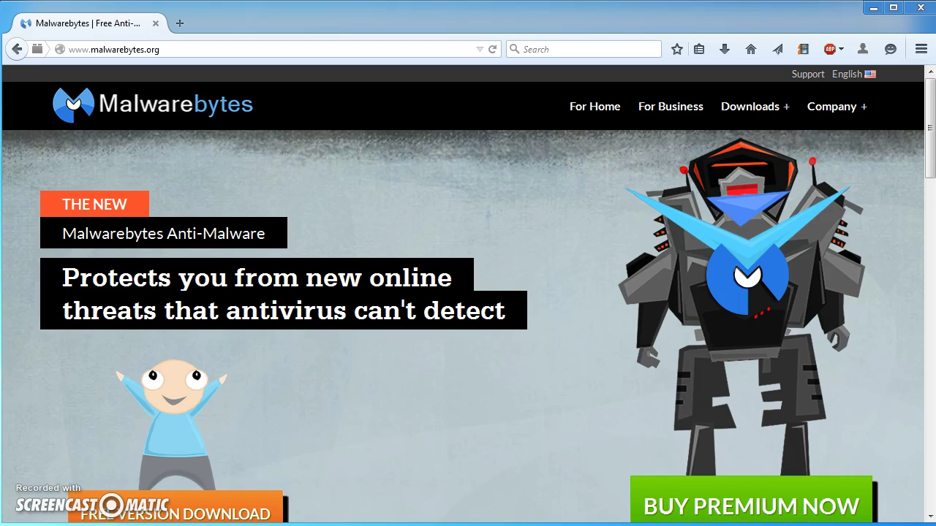
{"action": "left_click", "coordinate": [465, 404]}
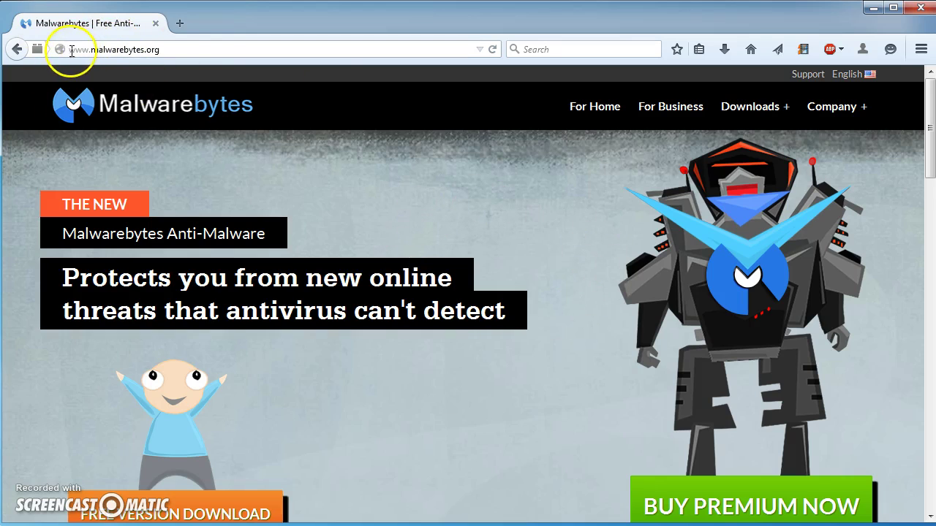
{"action": "left_click", "coordinate": [170, 51]}
{"action": "key", "text": "Return"}
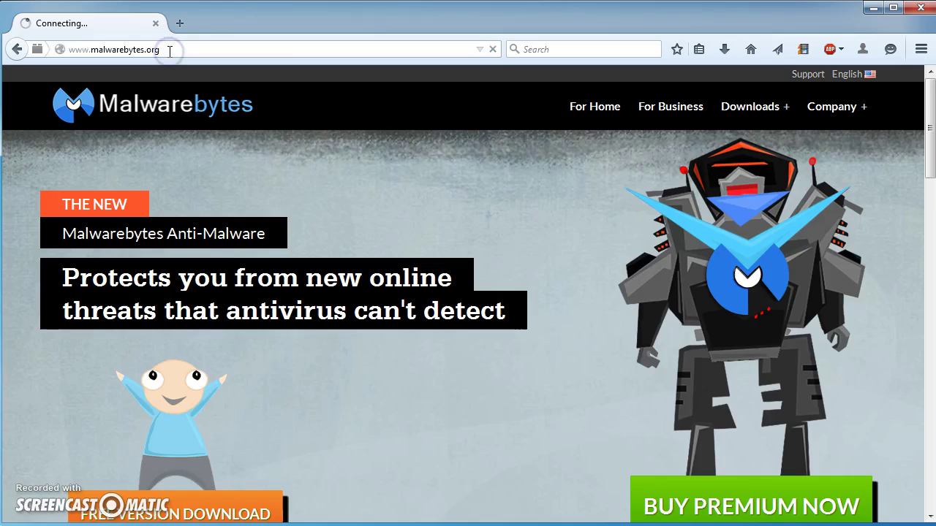
Download the free version of Malwarebytes Anti-Malware and save the installer mbam-setup-2.0.4.1028.exe
{"action": "scroll", "coordinate": [555, 132], "scroll_direction": "down", "scroll_amount": 2}
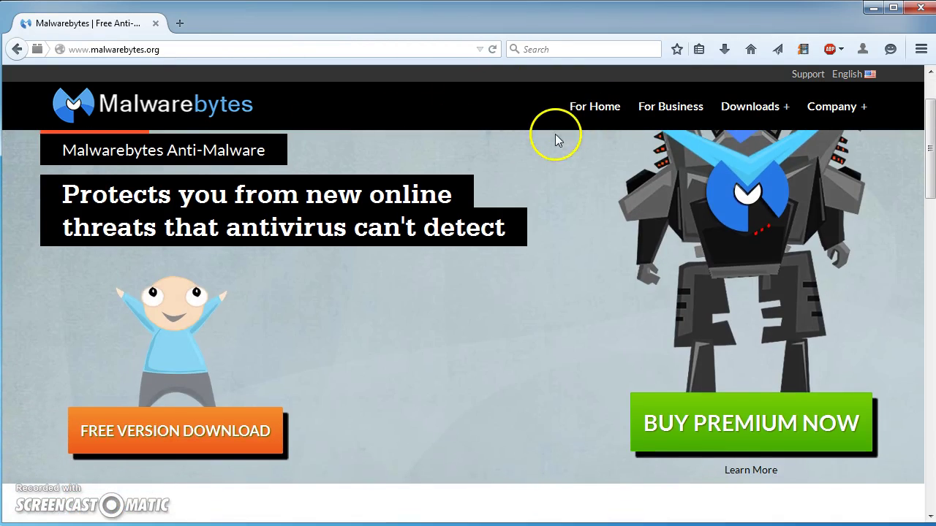
{"action": "left_click", "coordinate": [186, 433]}
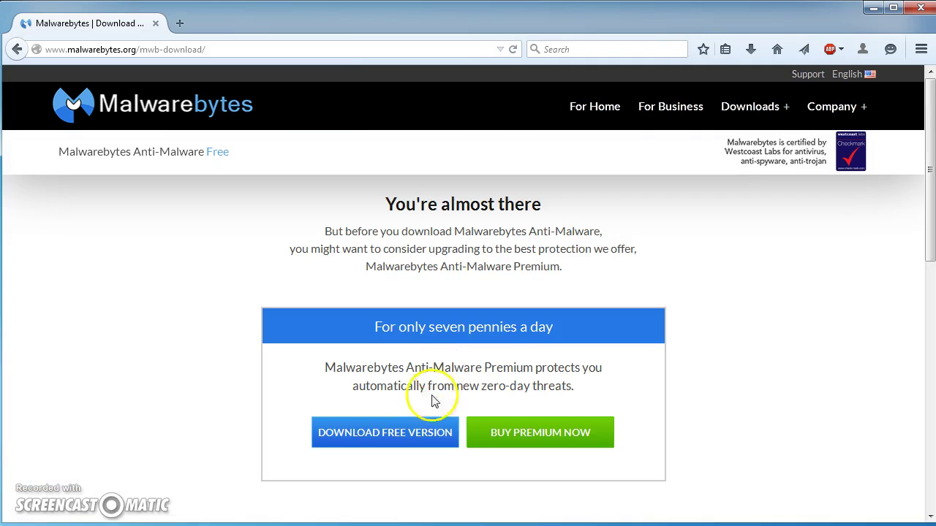
{"action": "left_click", "coordinate": [414, 438]}
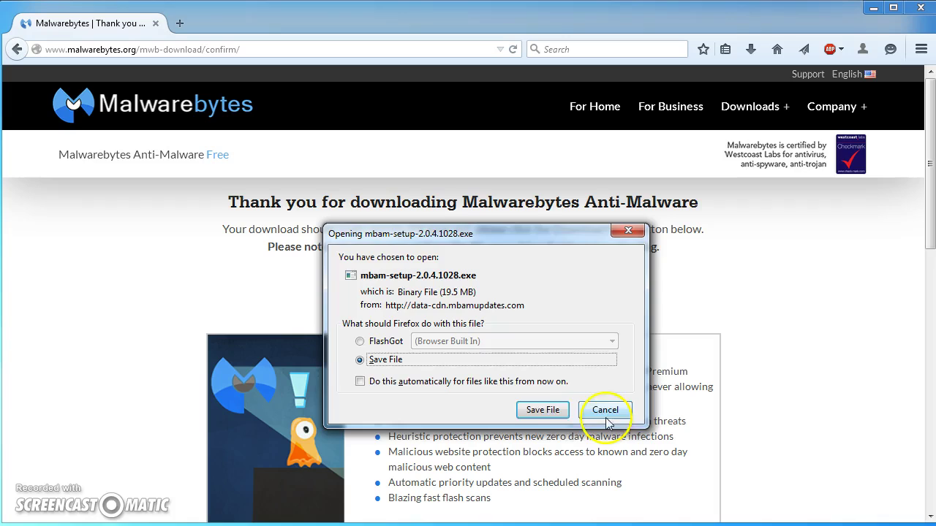
{"action": "left_click", "coordinate": [545, 411]}
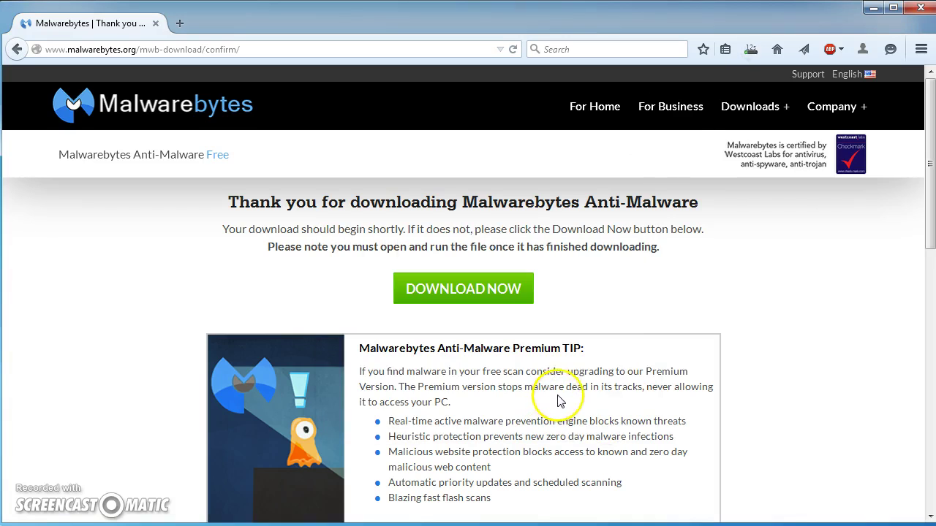
{"action": "mouse_move", "coordinate": [770, 128]}
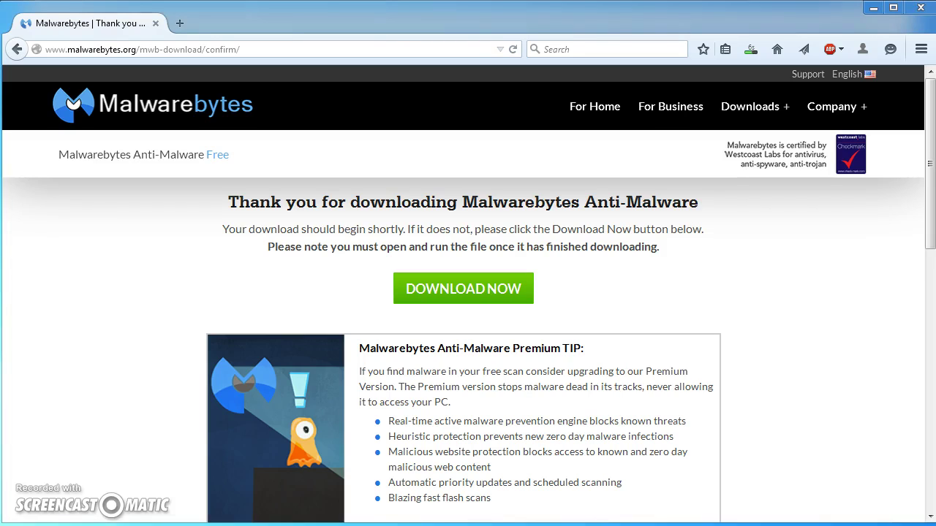
{"action": "key", "text": "super+e"}
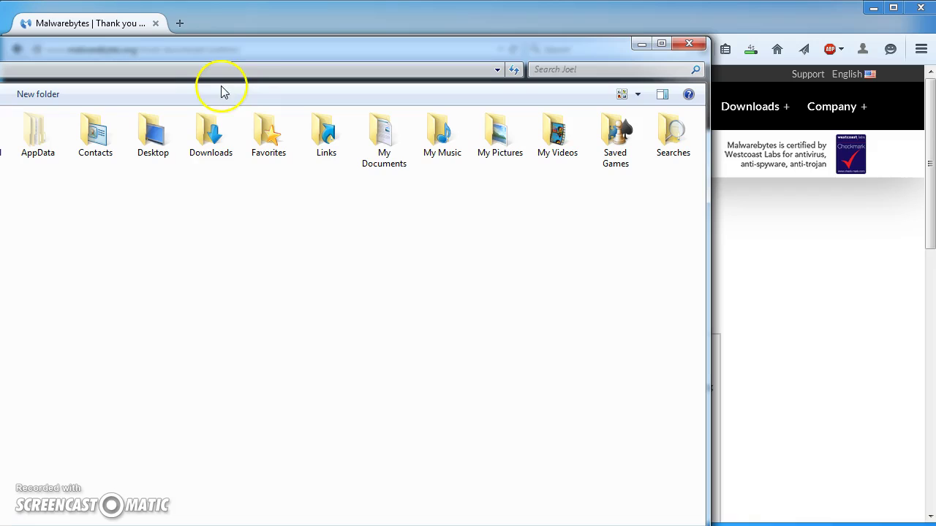
{"action": "left_click_drag", "start_coordinate": [366, 44], "coordinate": [110, 523]}
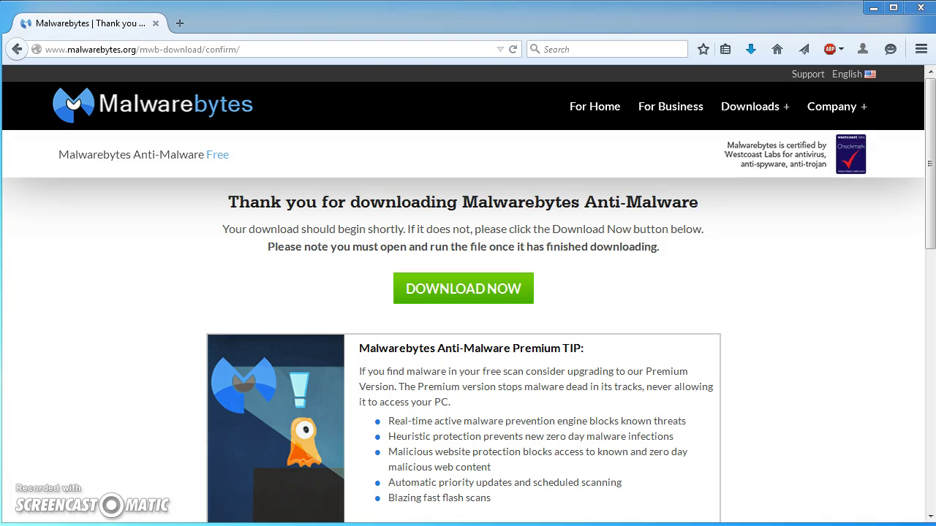
Run the downloaded mbam-setup-2.0.4.1028.exe installer and use English as the setup language
{"action": "left_click", "coordinate": [750, 49]}
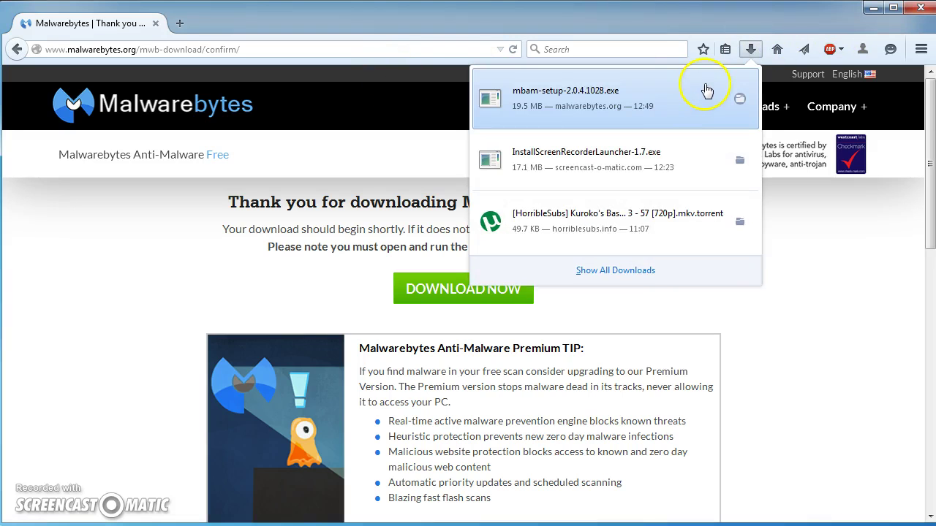
{"action": "left_click", "coordinate": [622, 98]}
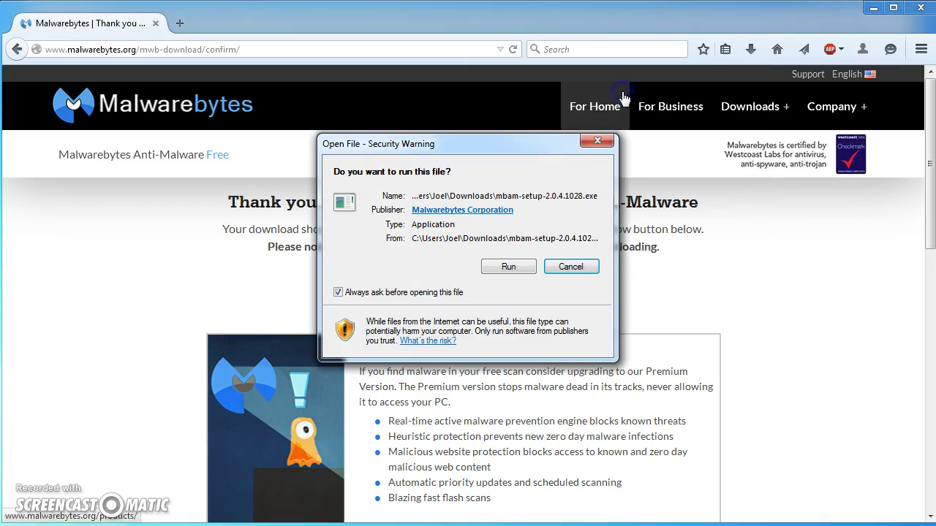
{"action": "left_click", "coordinate": [517, 267]}
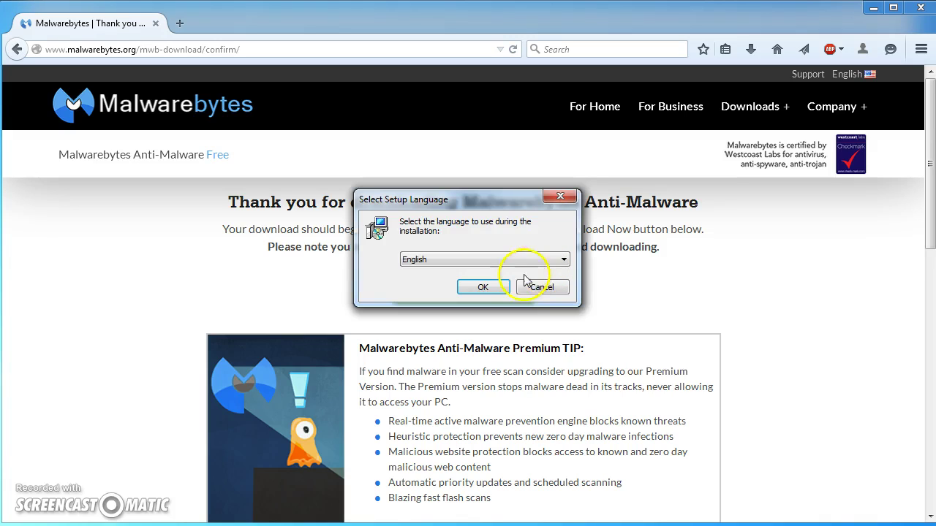
{"action": "left_click", "coordinate": [488, 293]}
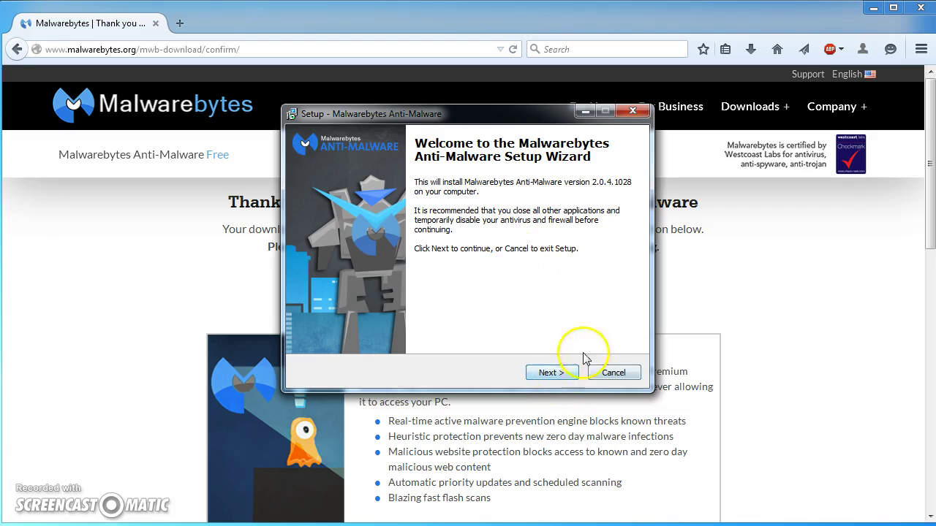
Start the setup wizard and accept the Malwarebytes Anti-Malware license agreement
{"action": "left_click", "coordinate": [549, 372]}
{"action": "left_click", "coordinate": [406, 329]}
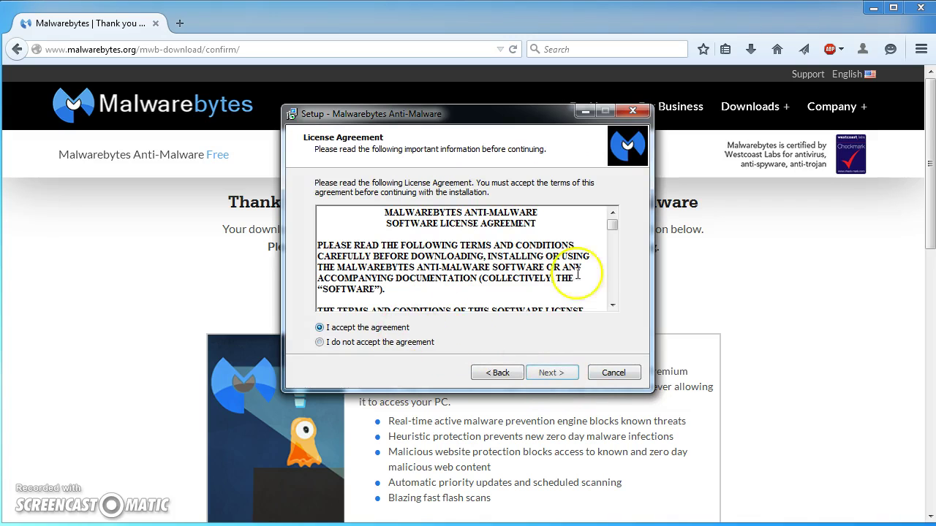
{"action": "left_click_drag", "start_coordinate": [612, 224], "coordinate": [627, 184]}
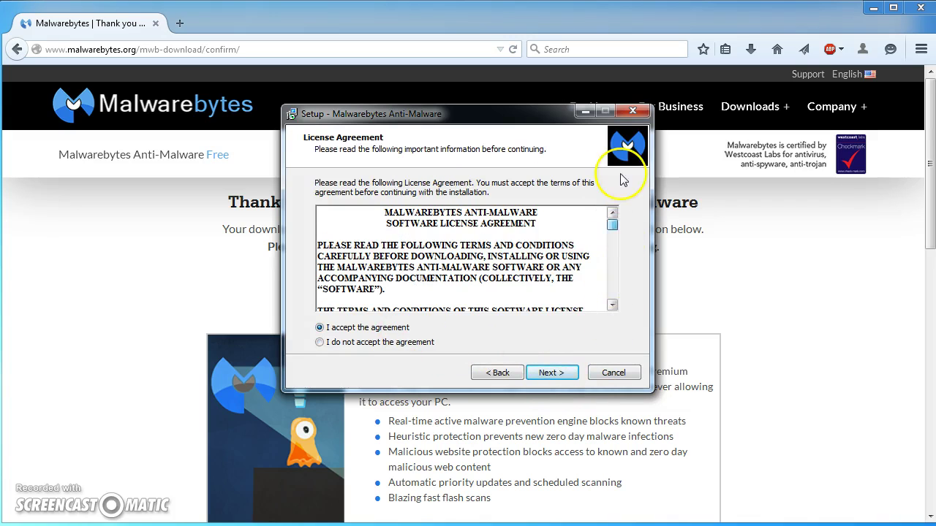
{"action": "left_click", "coordinate": [559, 374]}
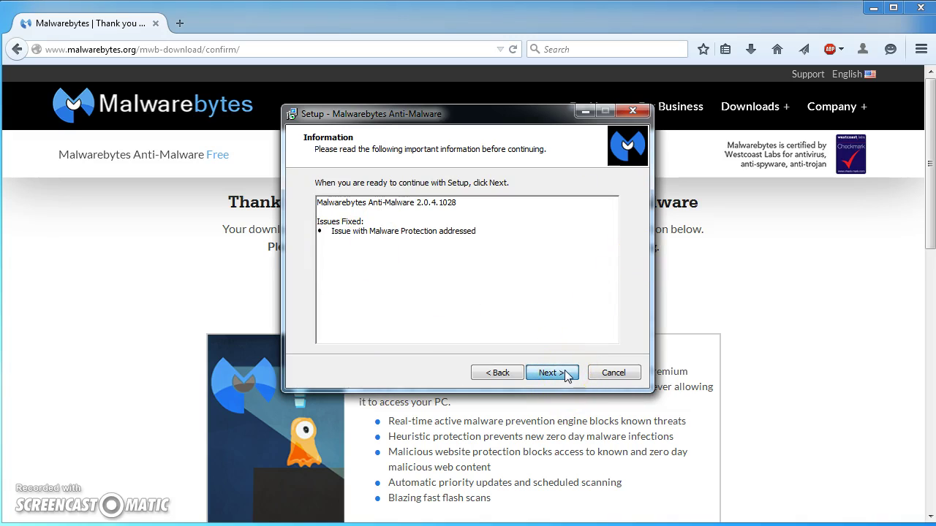
Install the program with the default destination, the Malwarebytes Anti-Malware Start Menu folder and a desktop icon
{"action": "left_click", "coordinate": [552, 373]}
{"action": "left_click", "coordinate": [551, 373]}
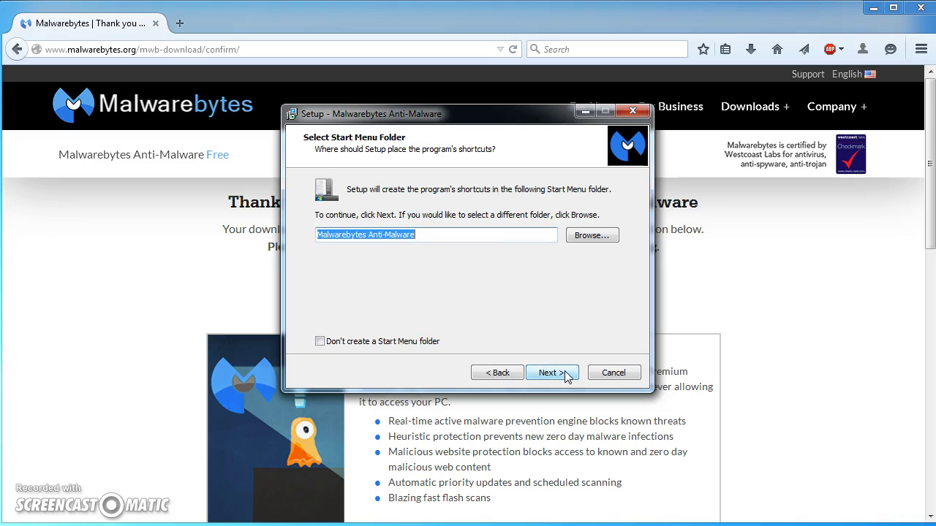
{"action": "left_click", "coordinate": [551, 373]}
{"action": "left_click", "coordinate": [564, 375]}
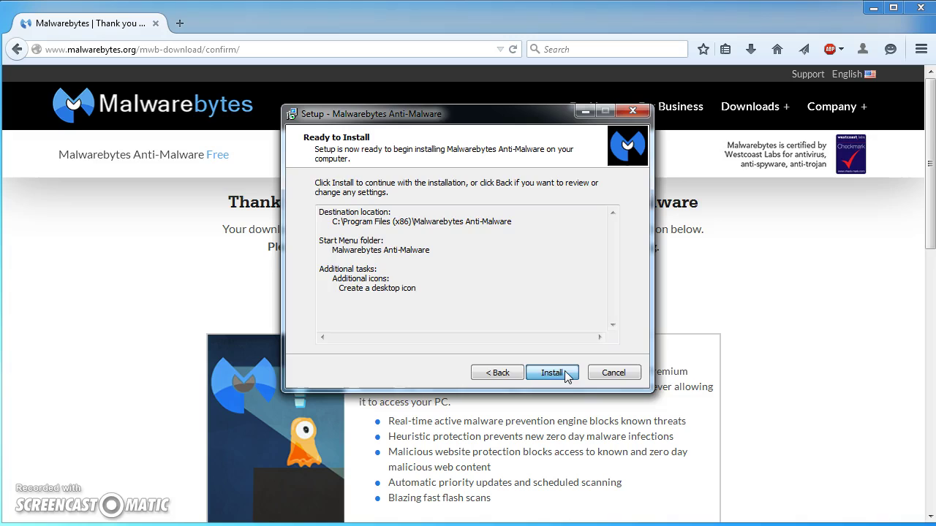
{"action": "left_click", "coordinate": [565, 375]}
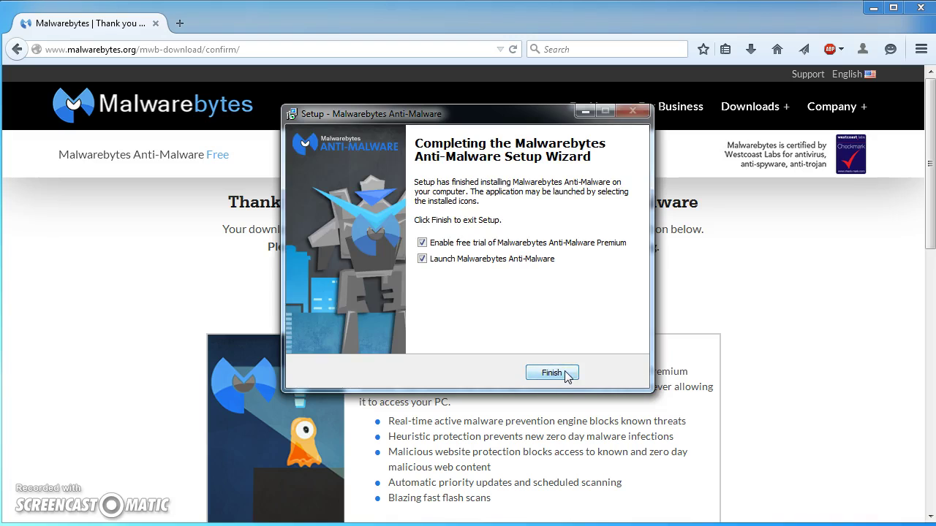
Finish the setup with the Premium free trial disabled and launch Malwarebytes Anti-Malware
{"action": "left_click", "coordinate": [578, 355]}
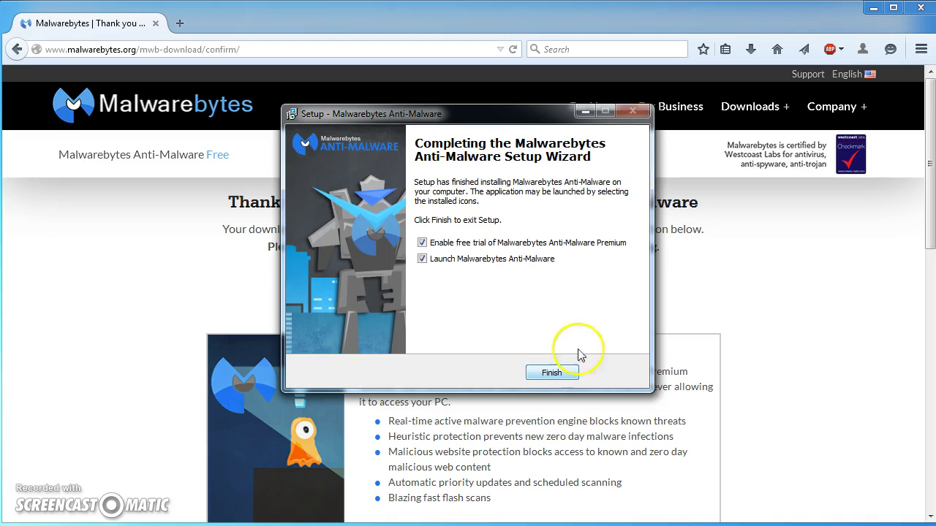
{"action": "left_click", "coordinate": [536, 249]}
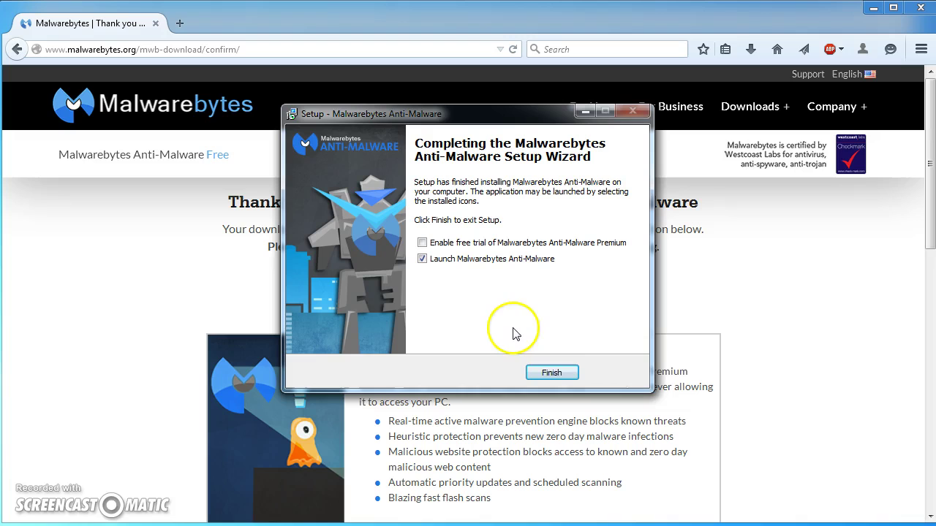
{"action": "left_click", "coordinate": [564, 377]}
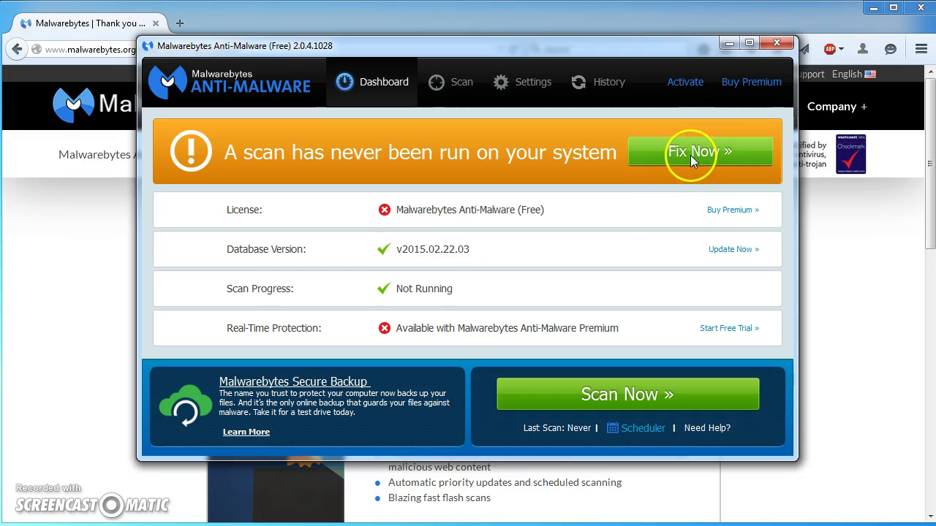
Start a threat scan of the system in Malwarebytes Anti-Malware
{"action": "left_click", "coordinate": [622, 395]}
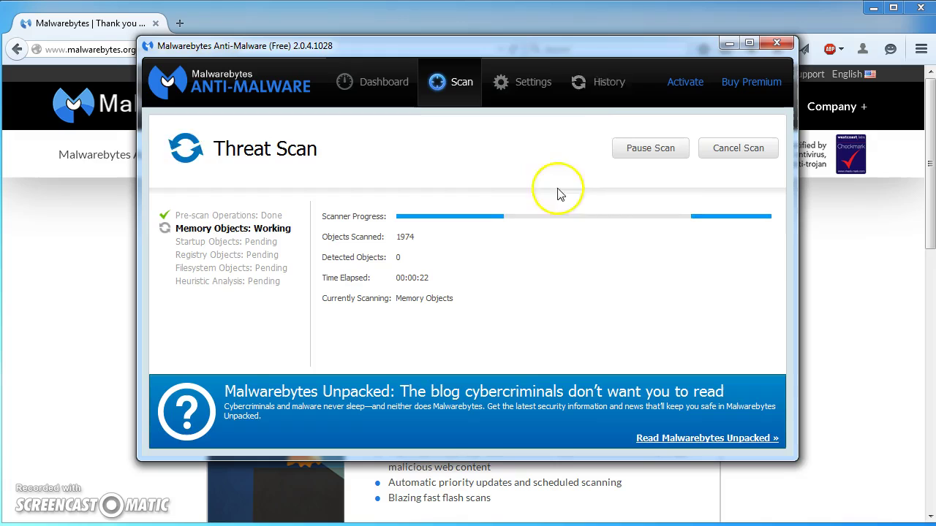
Review the settings pages from General Settings and the exclusions through detection, updates, history, access, advanced options and scheduling to About
{"action": "left_click", "coordinate": [538, 84]}
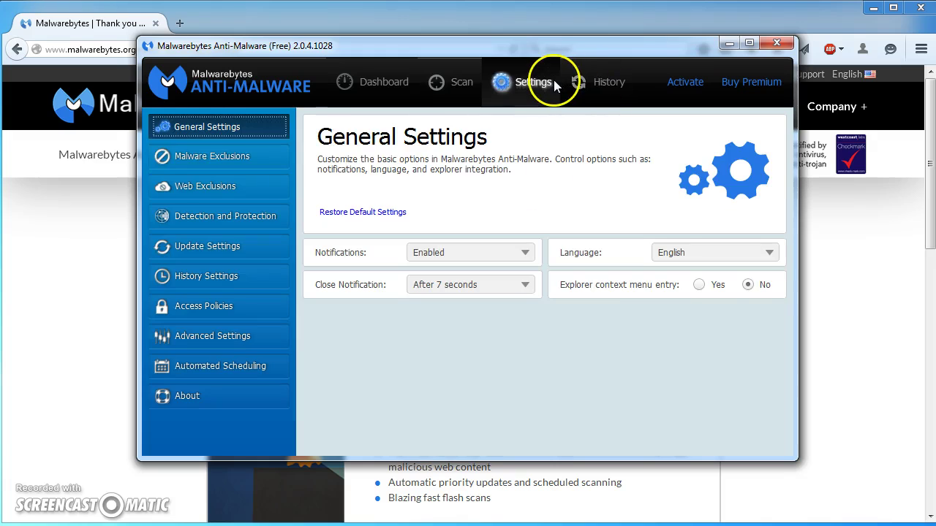
{"action": "left_click", "coordinate": [253, 158]}
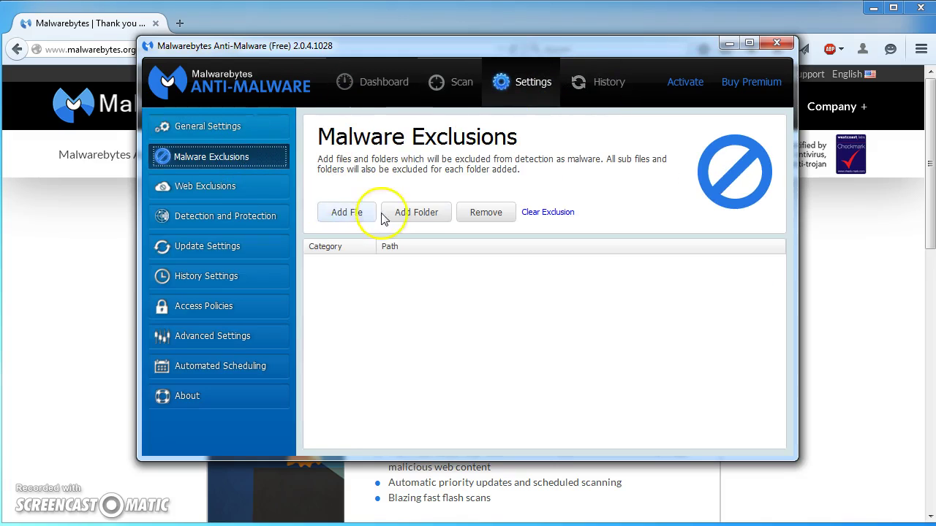
{"action": "left_click", "coordinate": [221, 188]}
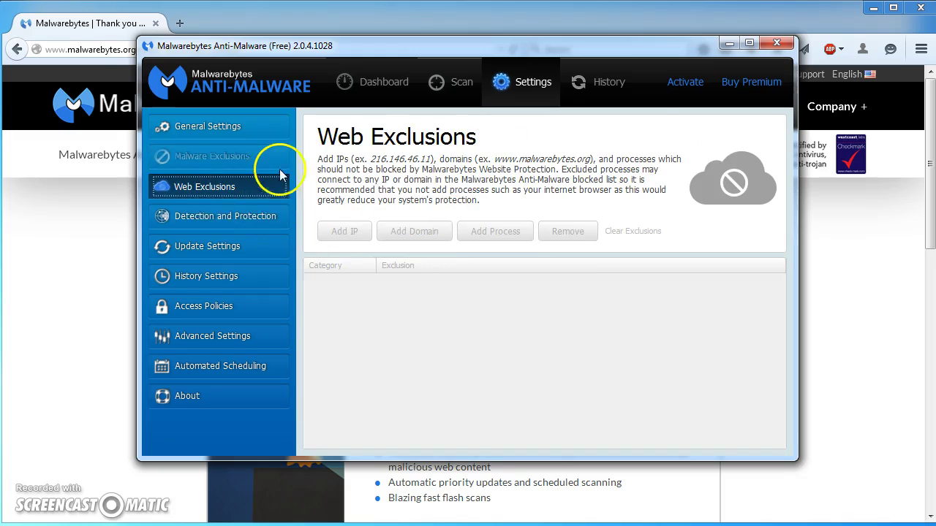
{"action": "left_click", "coordinate": [239, 216]}
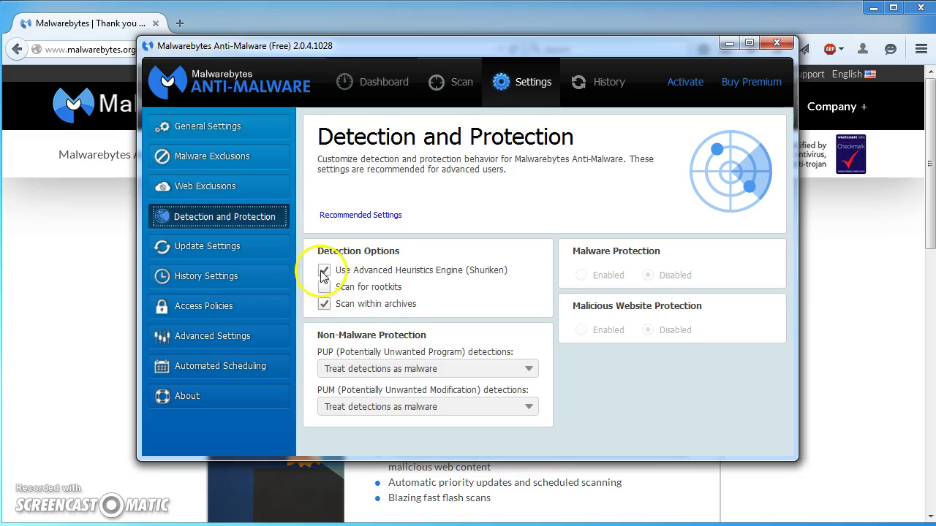
{"action": "left_click", "coordinate": [226, 247]}
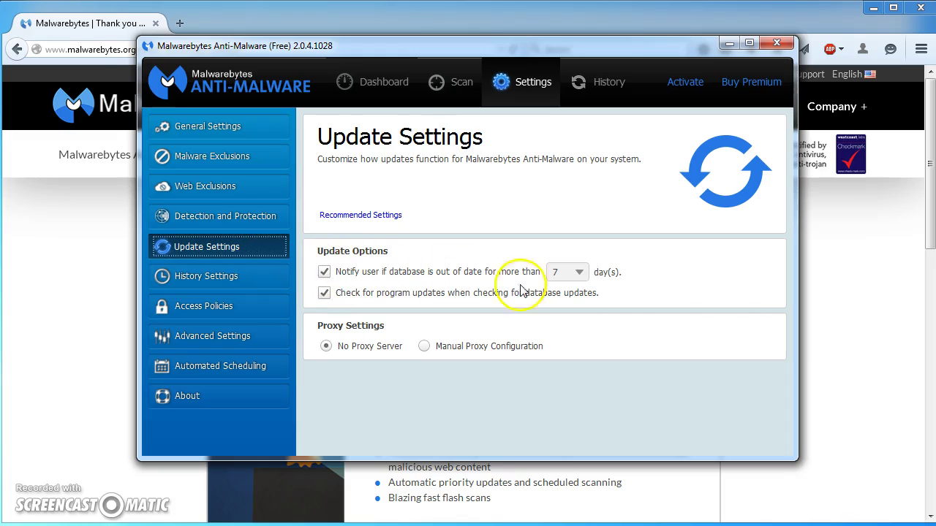
{"action": "left_click", "coordinate": [198, 280]}
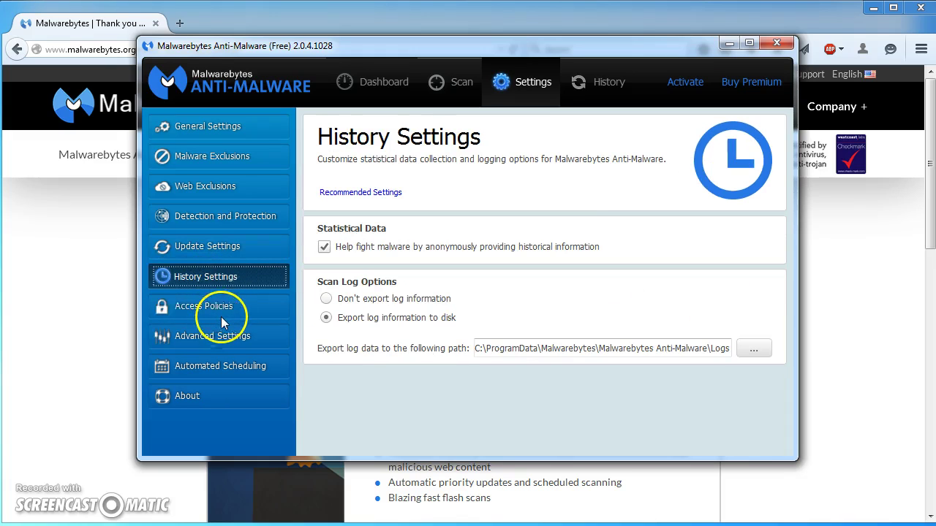
{"action": "left_click", "coordinate": [221, 315]}
{"action": "left_click", "coordinate": [239, 336]}
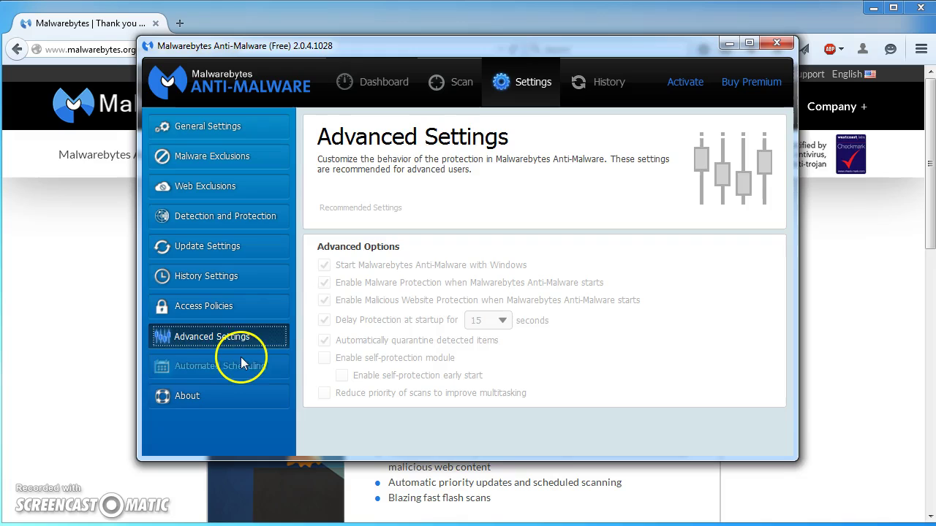
{"action": "left_click", "coordinate": [239, 368]}
{"action": "left_click", "coordinate": [229, 399]}
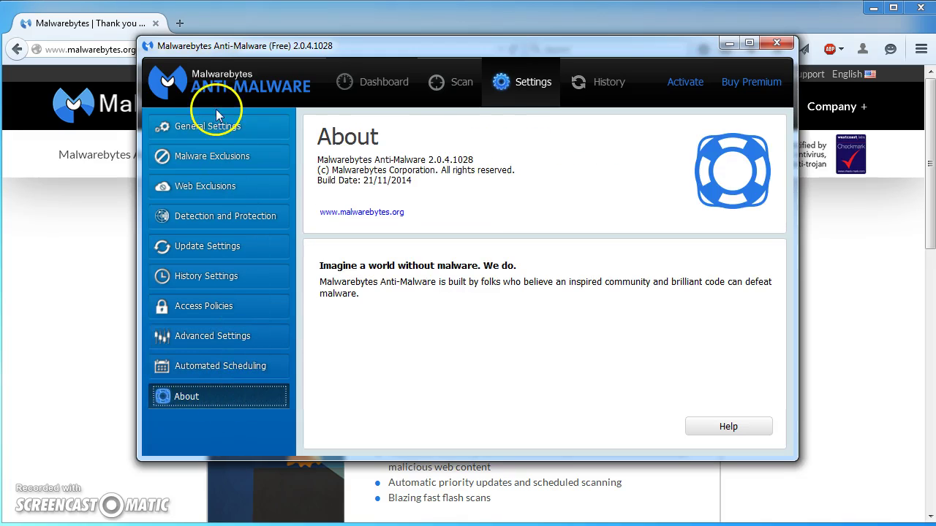
{"action": "left_click", "coordinate": [223, 123]}
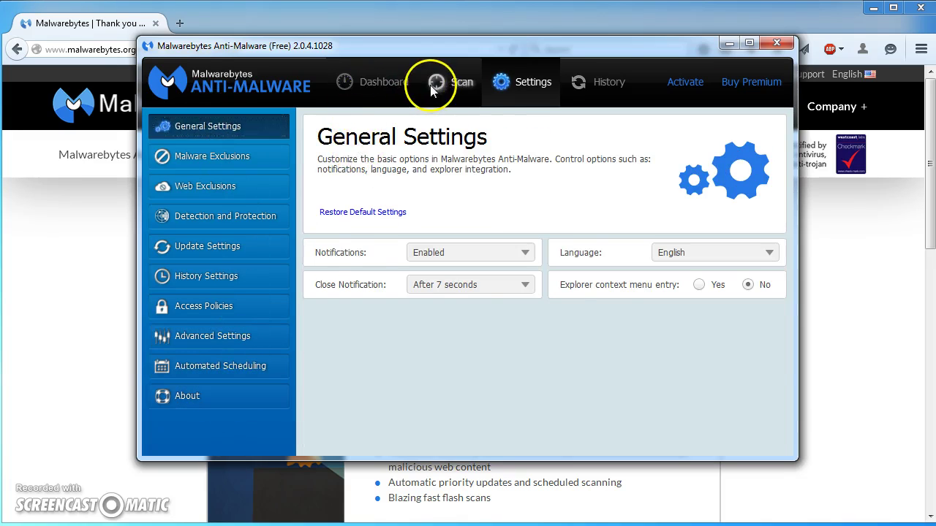
Check the running scan's progress on the dashboard and in the detailed Threat Scan view
{"action": "left_click", "coordinate": [434, 84]}
{"action": "left_click", "coordinate": [389, 85]}
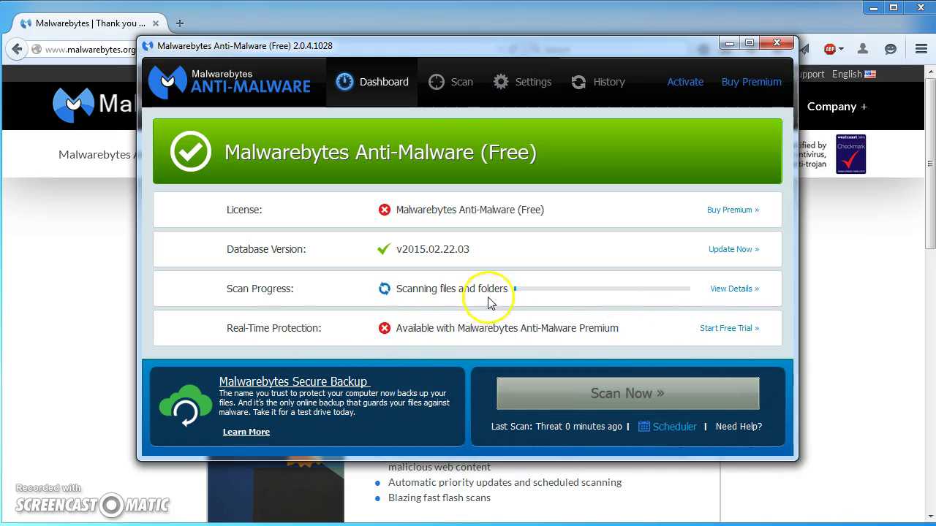
{"action": "left_click", "coordinate": [456, 84]}
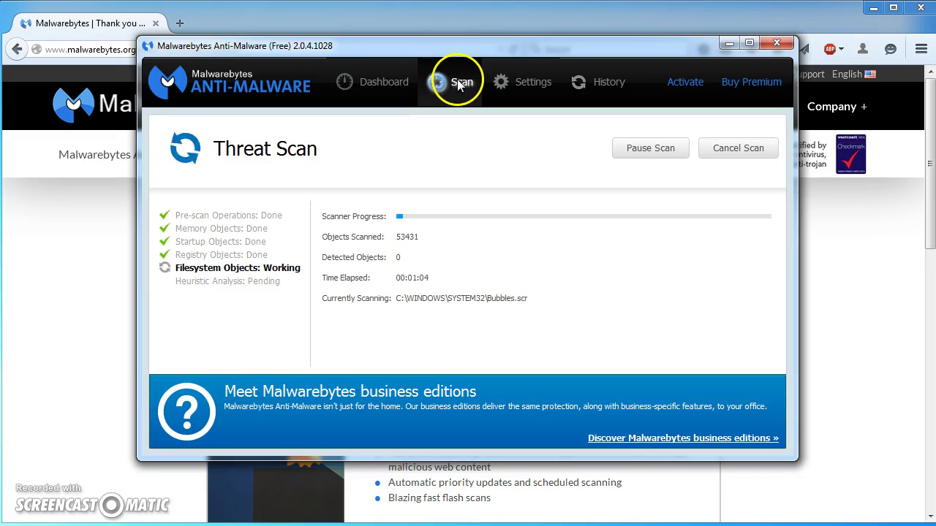